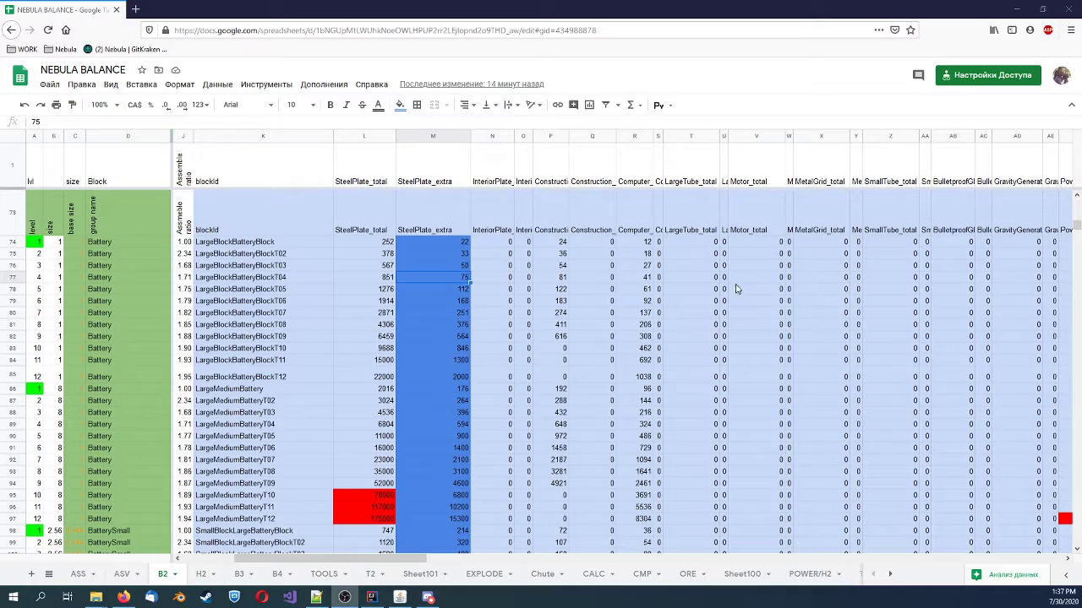
# Examine the B2 sheet's block table, from the last block rows back to the GLOBAL base values per block type
pyautogui.moveTo(1077, 225); pyautogui.dragTo(1077, 551)
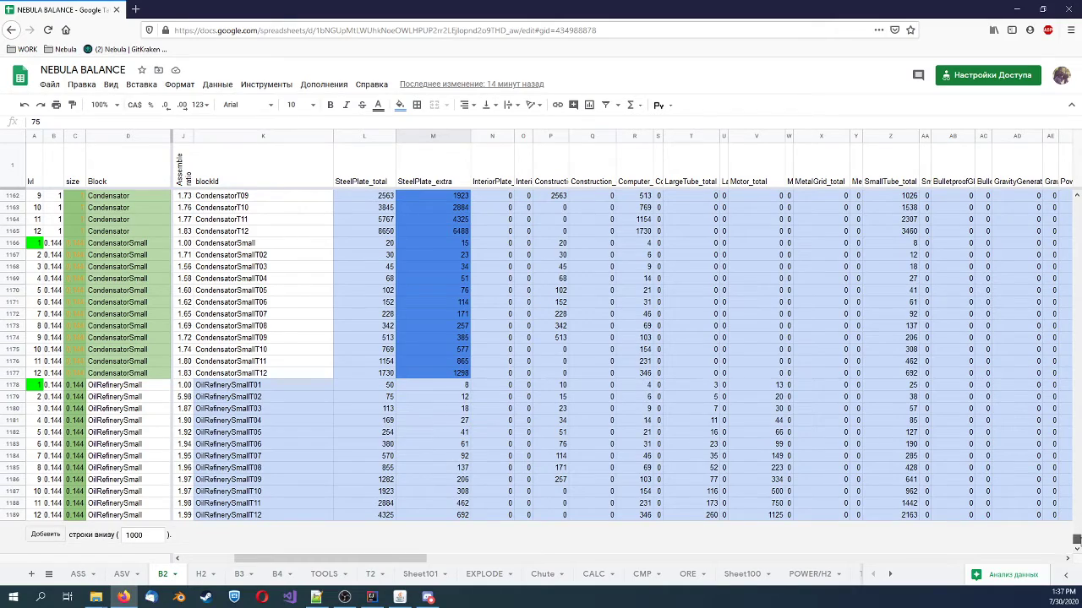
pyautogui.moveTo(1075, 539); pyautogui.dragTo(1076, 203)
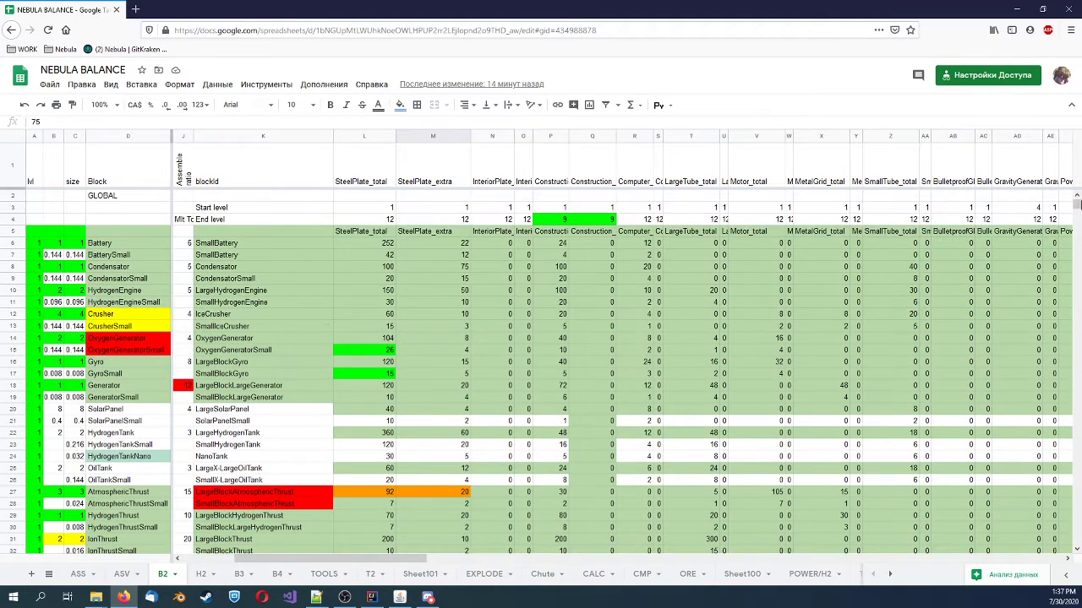
pyautogui.scroll(-1, 161, 326)
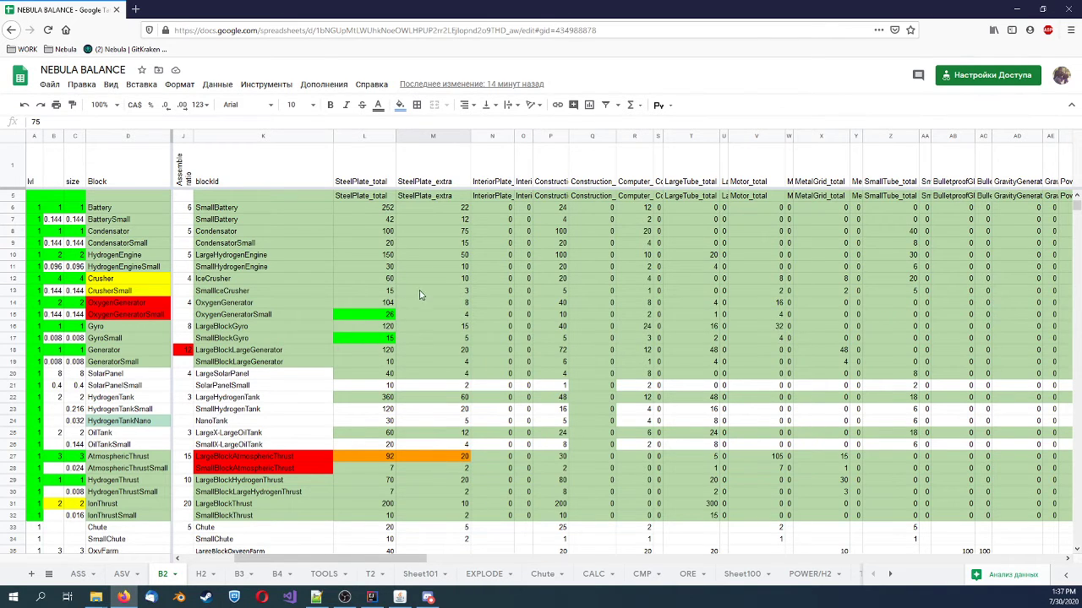
pyautogui.scroll(-5, 420, 294)
# Examine the tiered gyro and generator rows in the B2 sheet, including their component amounts, mass and assembly time
pyautogui.moveTo(1075, 207); pyautogui.dragTo(1076, 289)
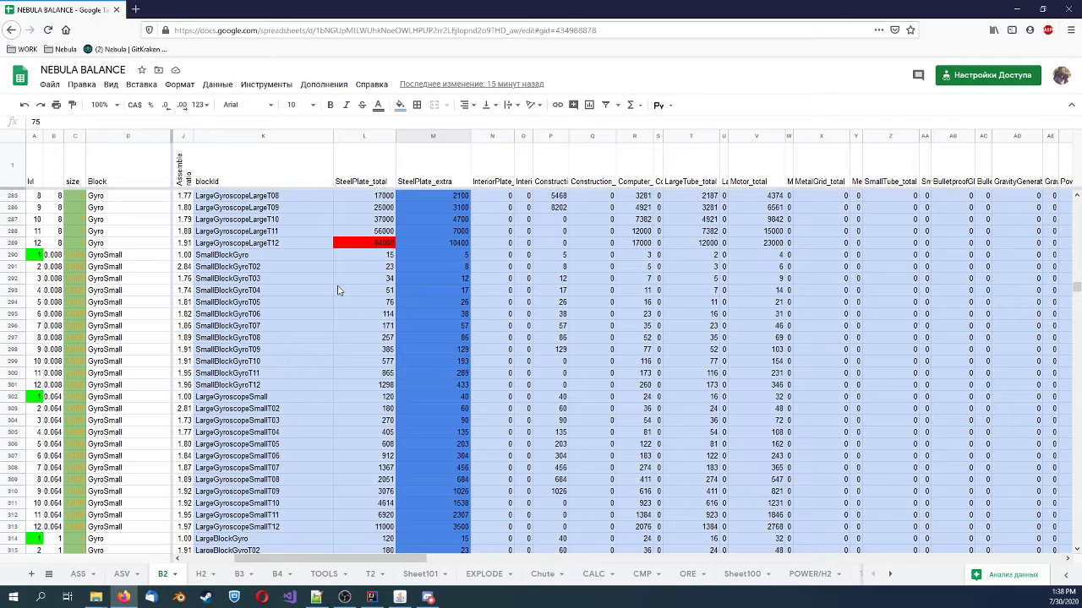
pyautogui.scroll(-1, 337, 290)
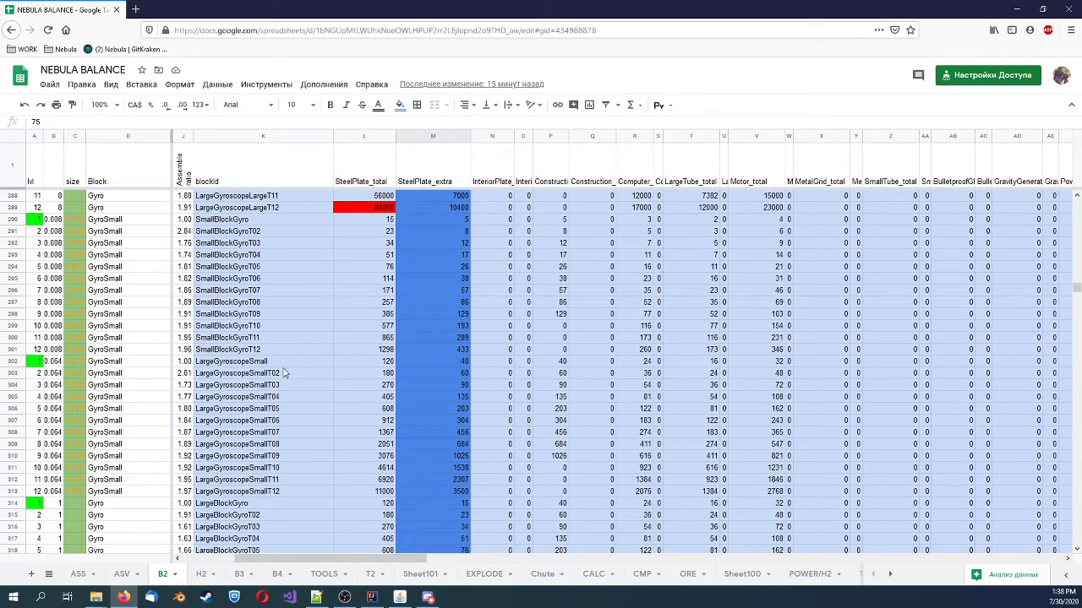
pyautogui.scroll(-11, 288, 378)
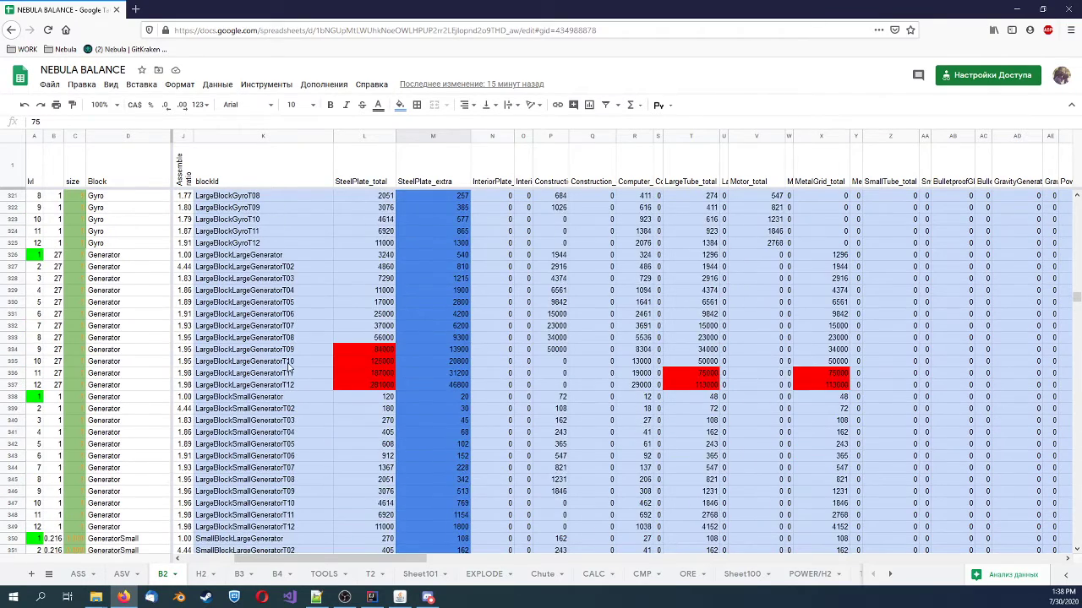
pyautogui.scroll(9, 287, 372)
pyautogui.scroll(7, 290, 371)
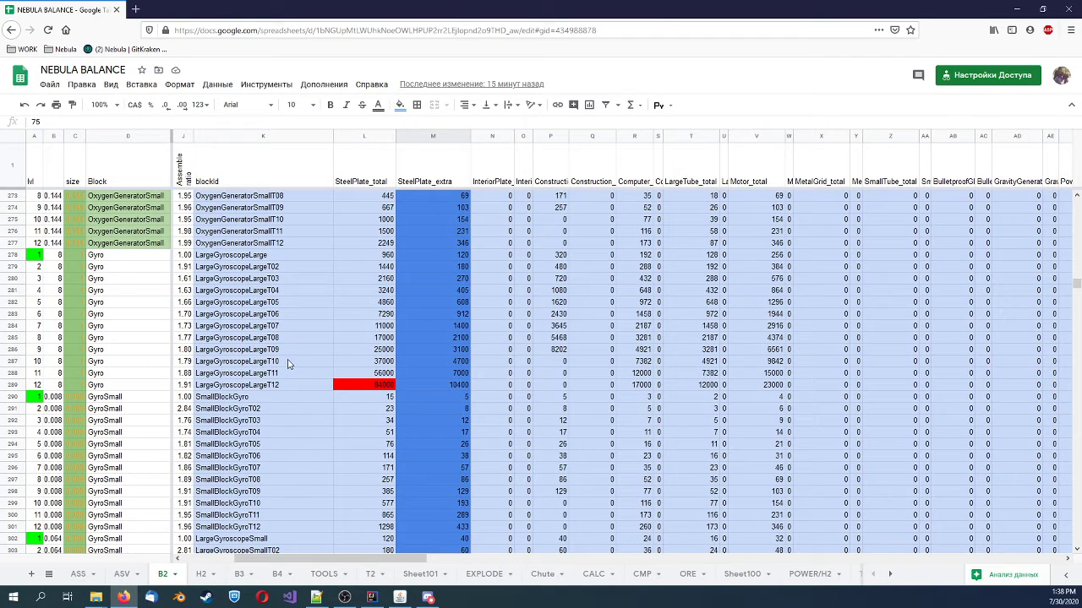
pyautogui.scroll(-8, 287, 363)
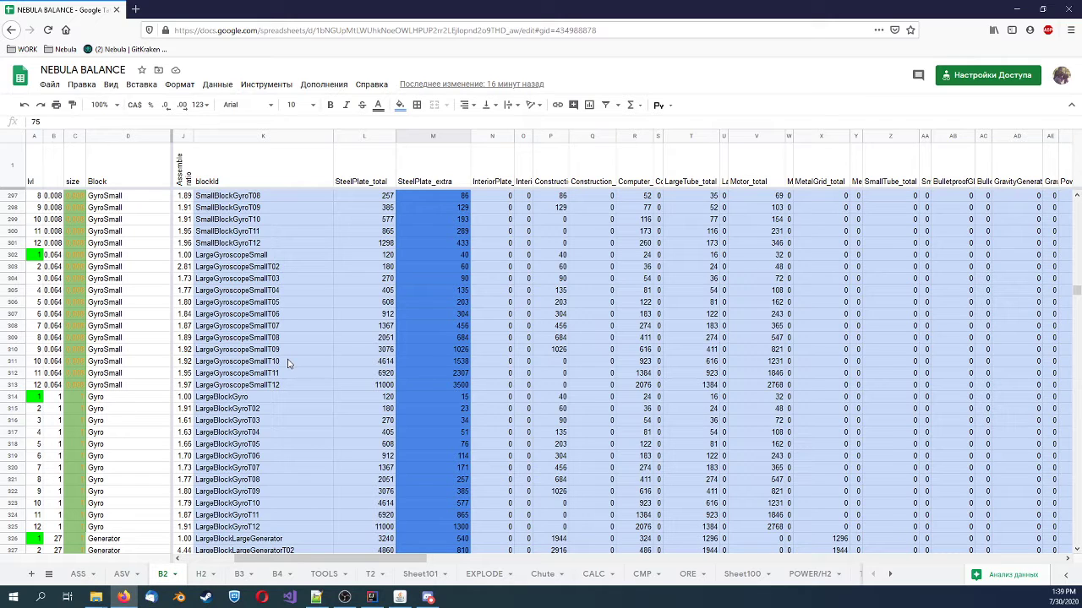
pyautogui.scroll(1, 288, 364)
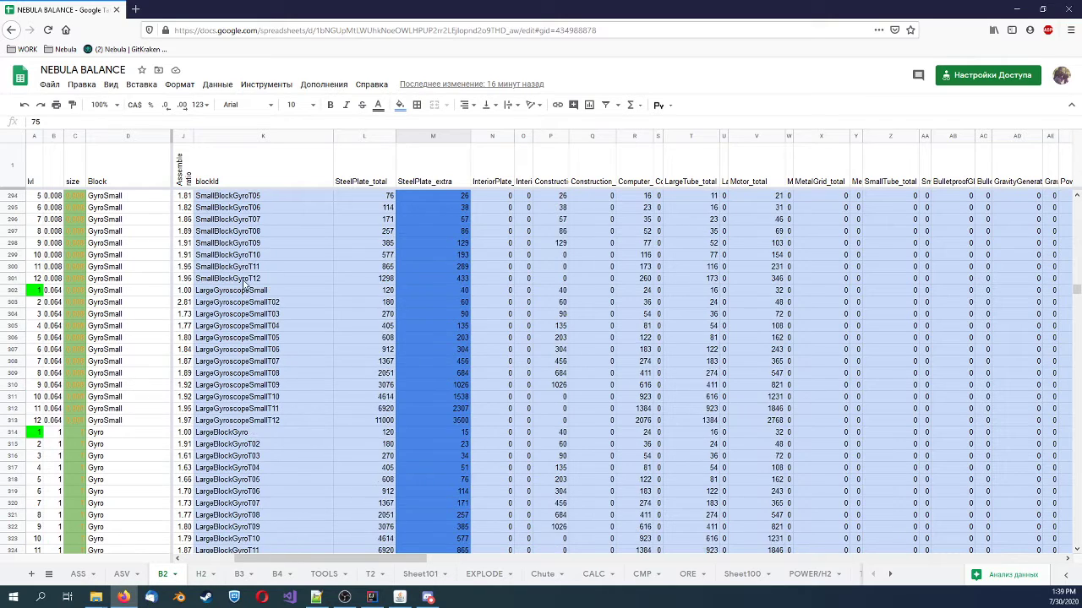
pyautogui.moveTo(245, 278); pyautogui.dragTo(841, 443)
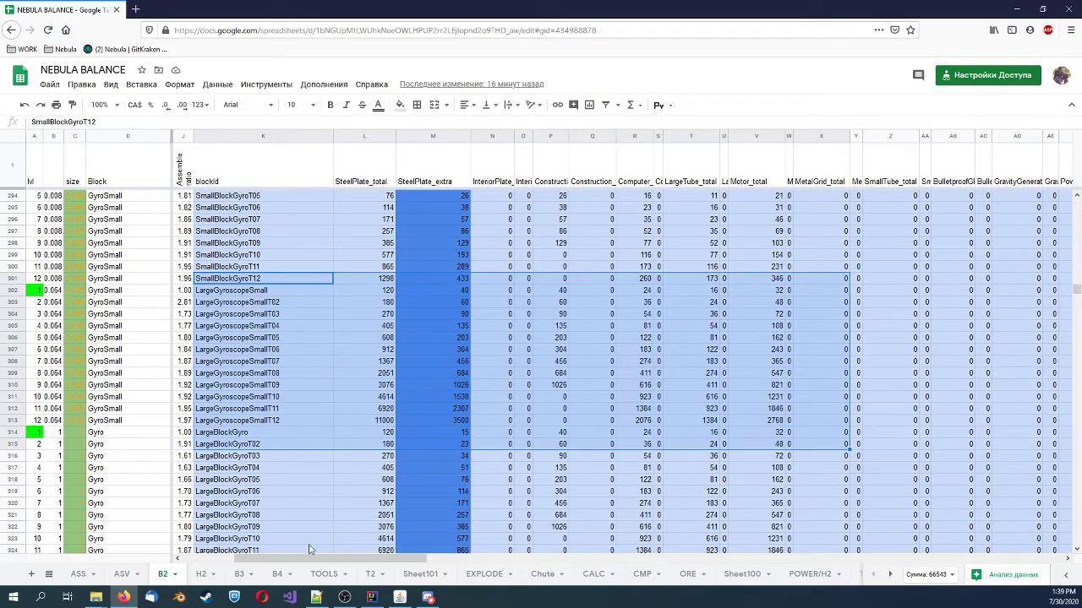
pyautogui.moveTo(426, 558); pyautogui.dragTo(363, 414)
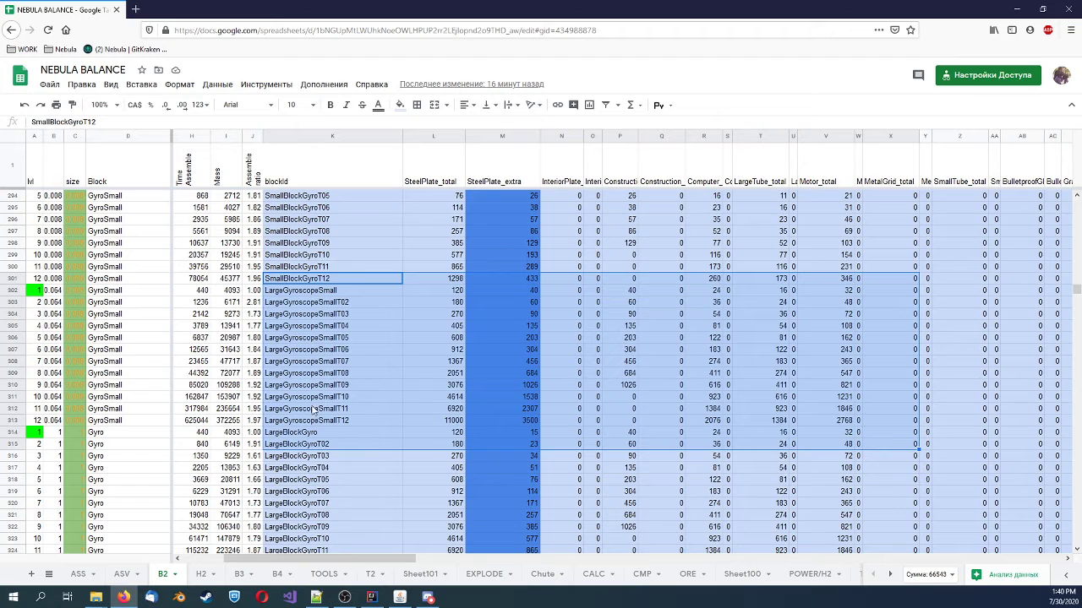
# Open the H2 sheet and review the hydrogen thruster table, including the fuel-to-thrust formula in I14
pyautogui.click(206, 577)
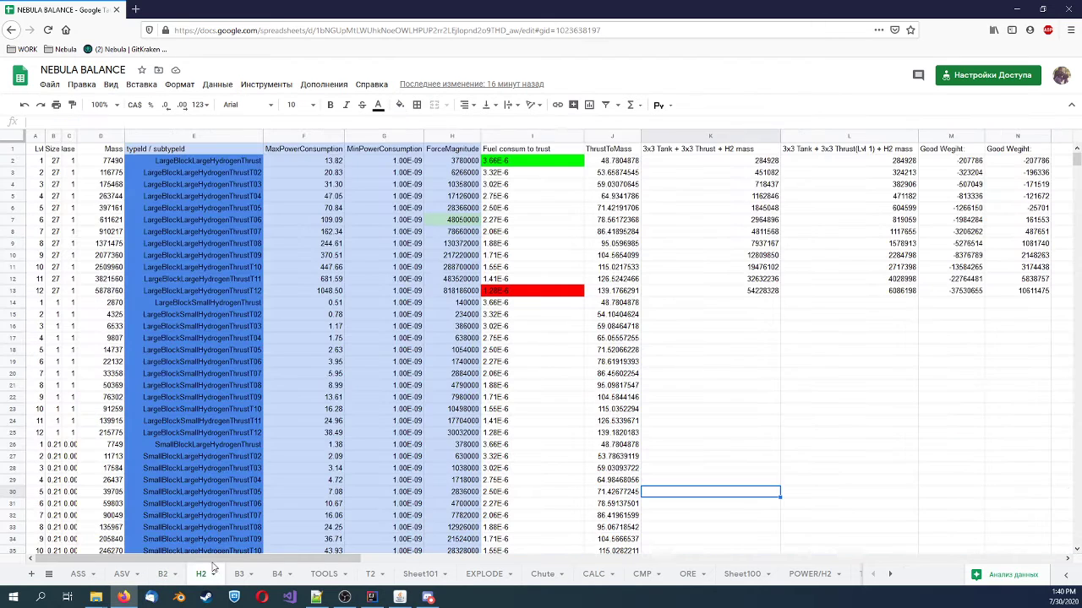
pyautogui.click(536, 304)
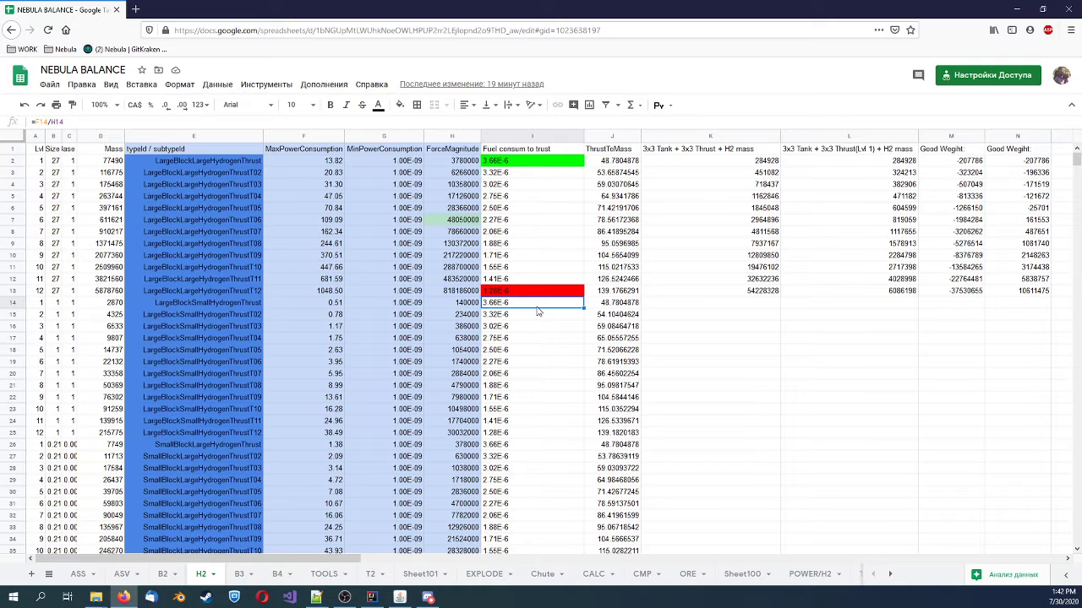
pyautogui.scroll(-7, 299, 245)
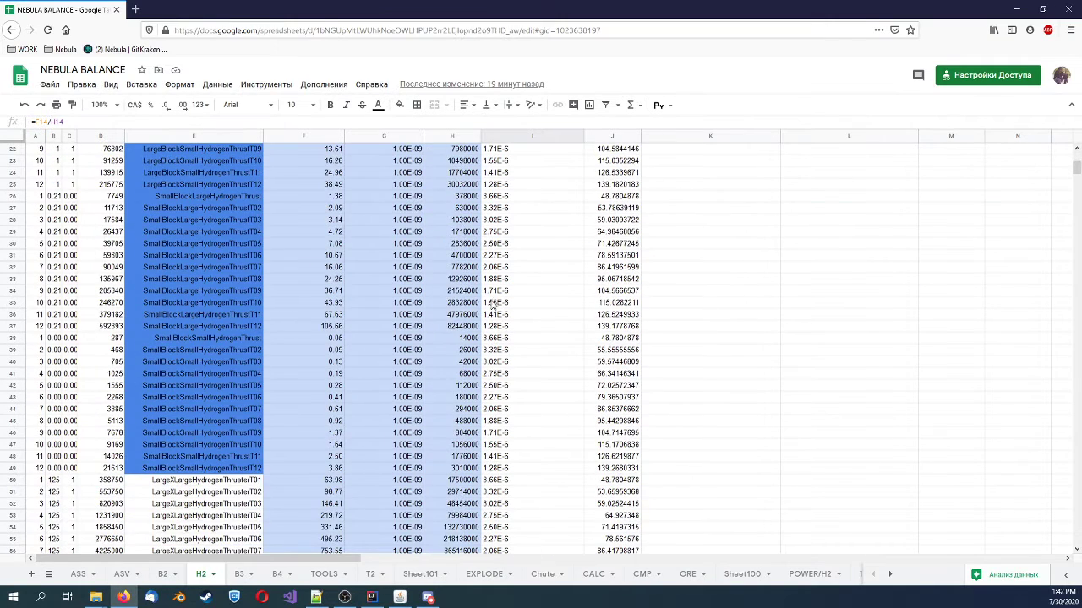
pyautogui.scroll(-11, 494, 304)
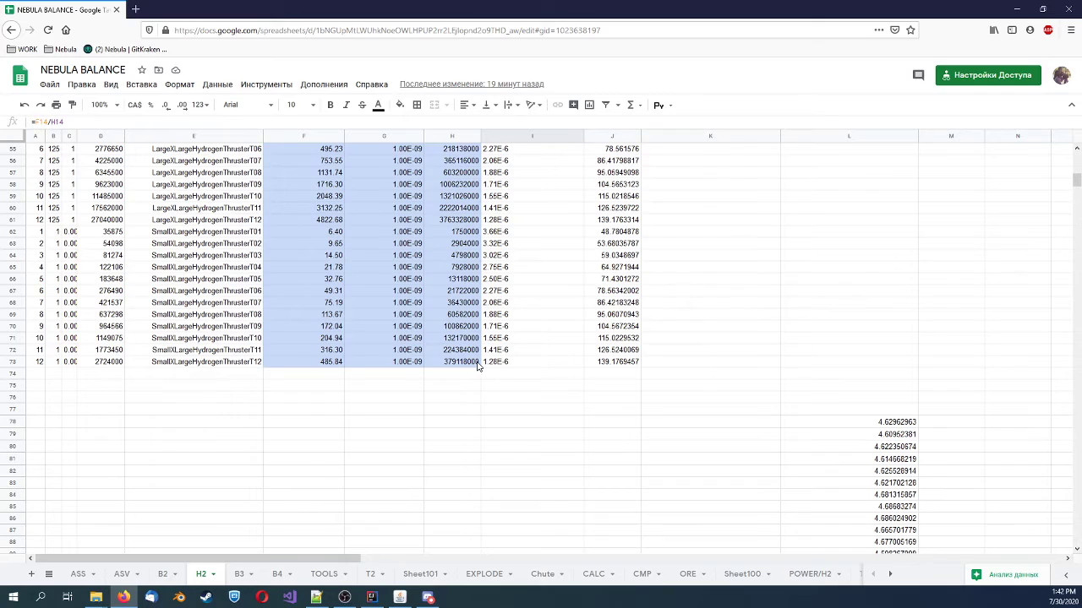
pyautogui.scroll(18, 477, 366)
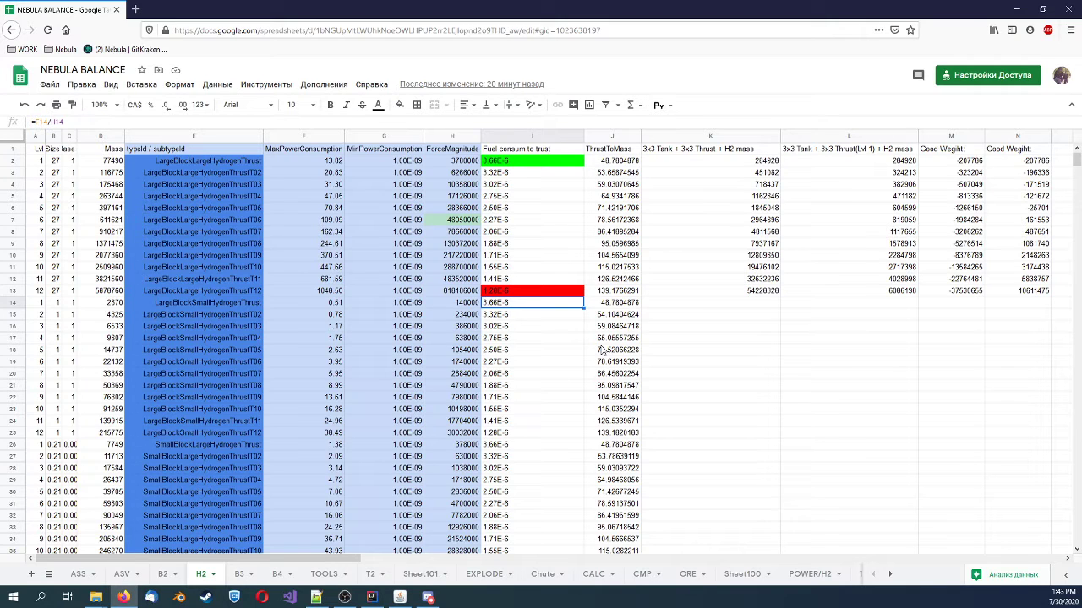
# Inspect the ForceMagnitude formula in H2 and the Force formula in Q2 that feeds the thruster values
pyautogui.click(473, 161)
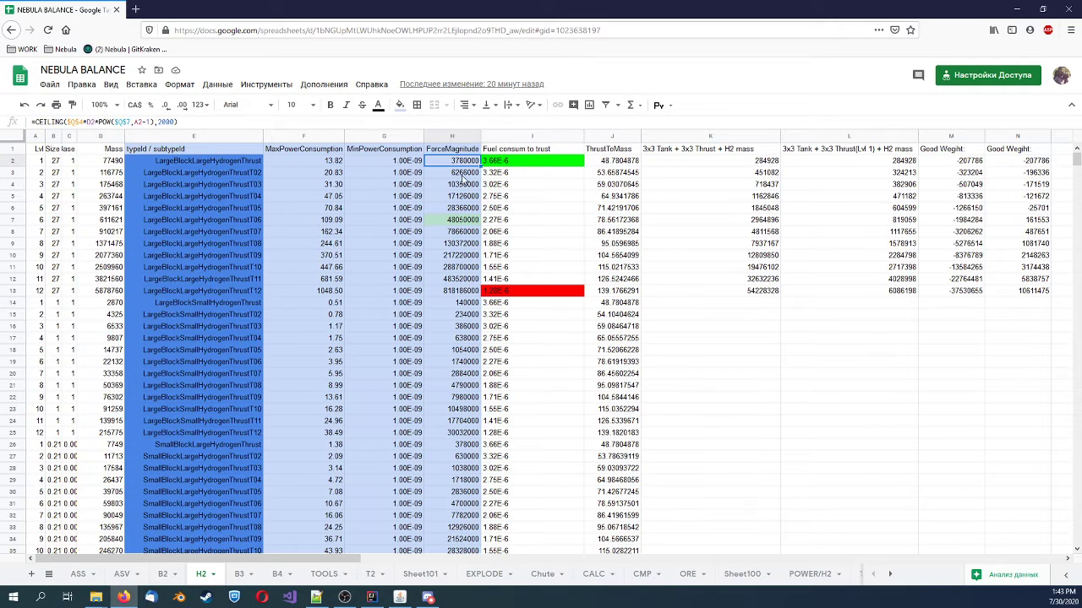
pyautogui.press('F2')
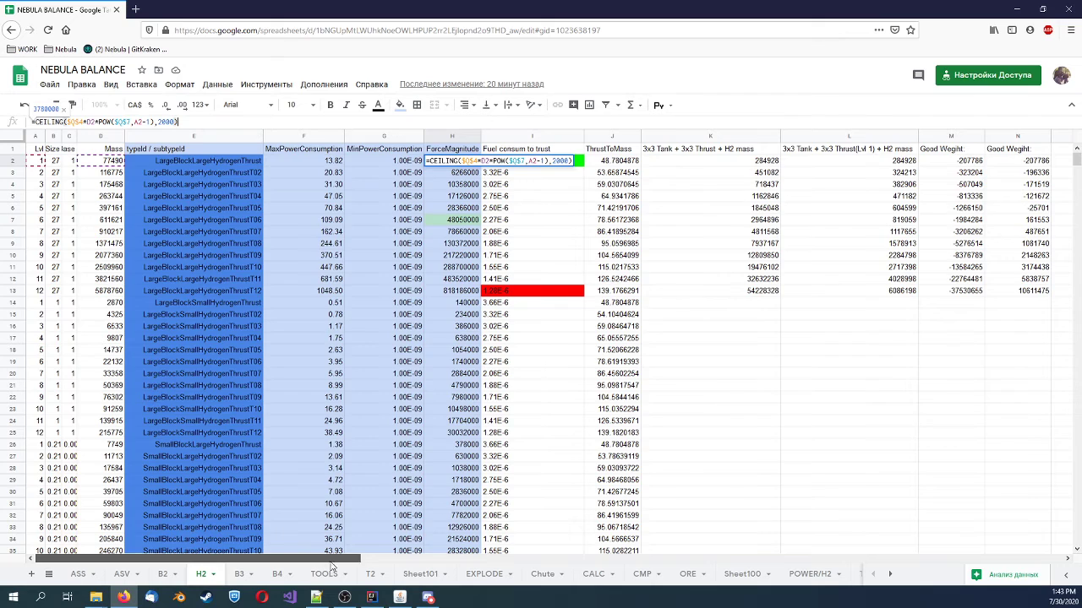
pyautogui.moveTo(321, 558); pyautogui.dragTo(530, 555)
pyautogui.click(876, 199)
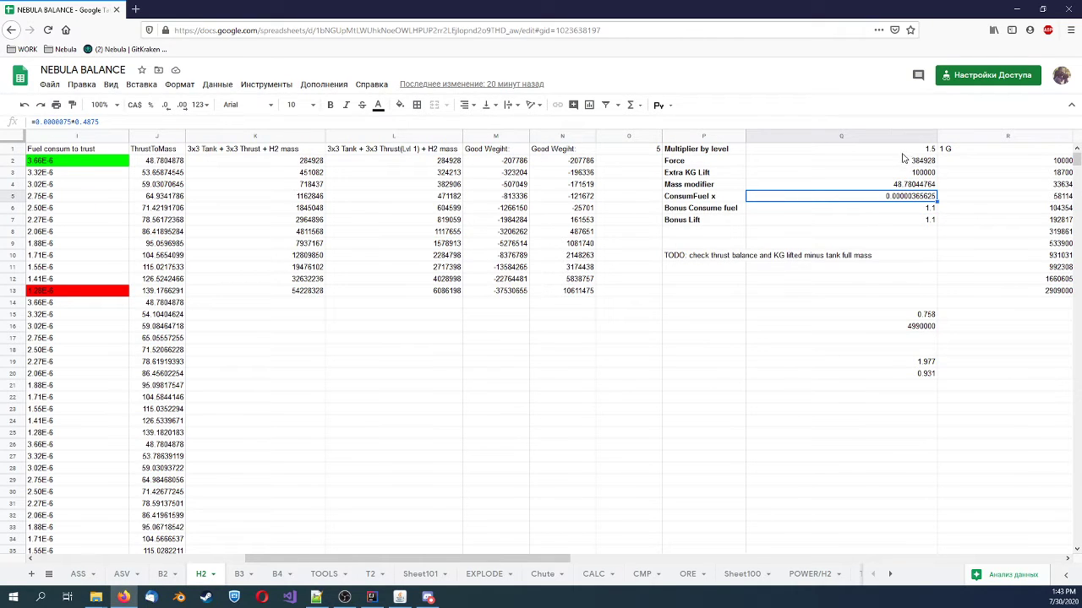
pyautogui.click(899, 163)
pyautogui.press('F2')
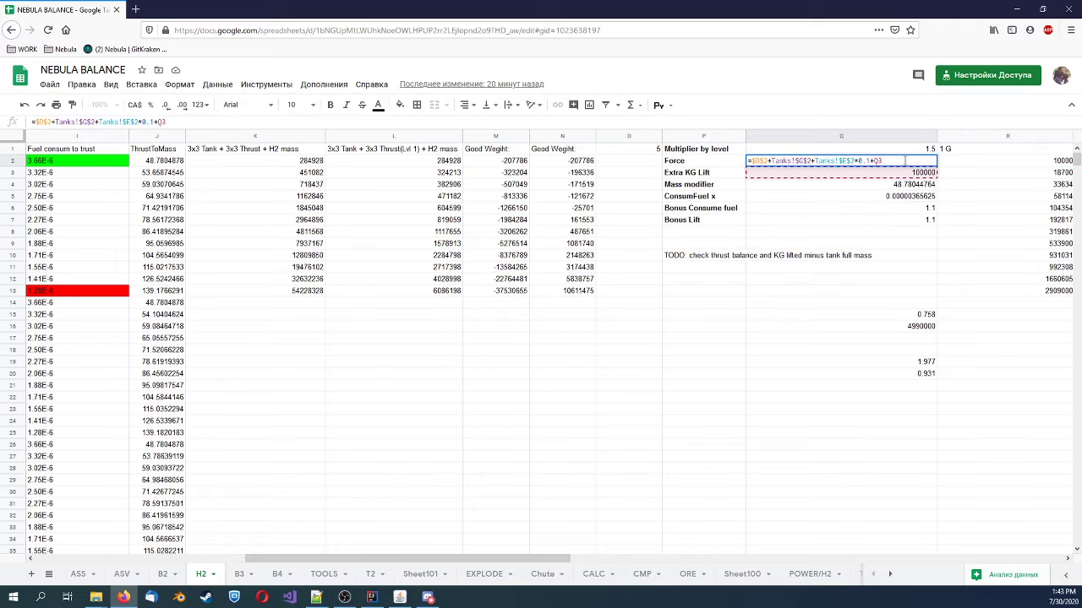
pyautogui.click(919, 221)
# Try an Extra KG Lift of 120000 to compare the resulting thruster values, and undo the change
pyautogui.click(911, 176)
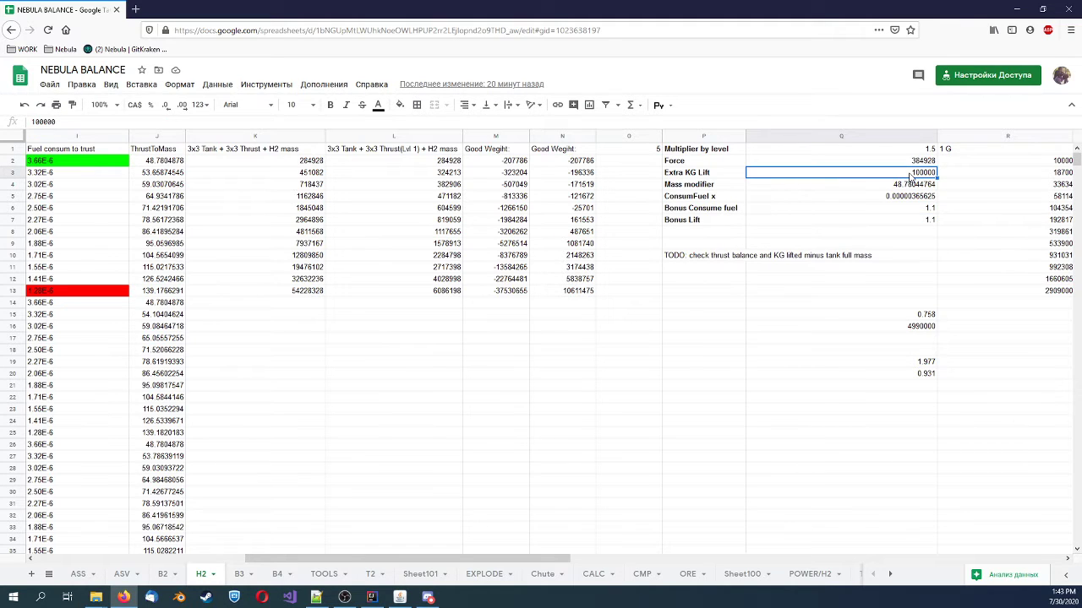
pyautogui.doubleClick(910, 177)
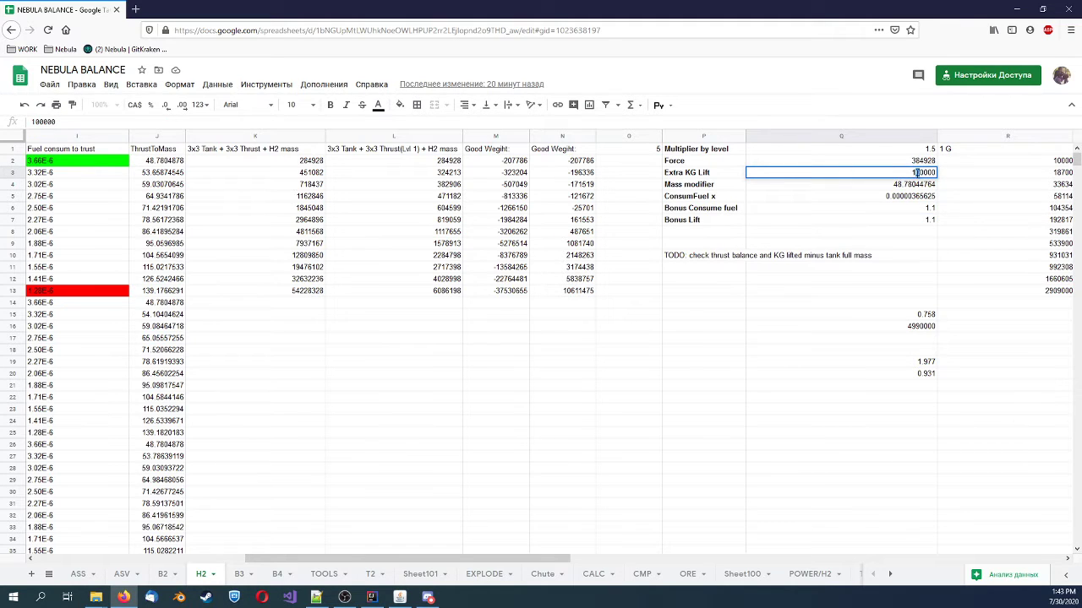
pyautogui.write('2')
pyautogui.press('Return')
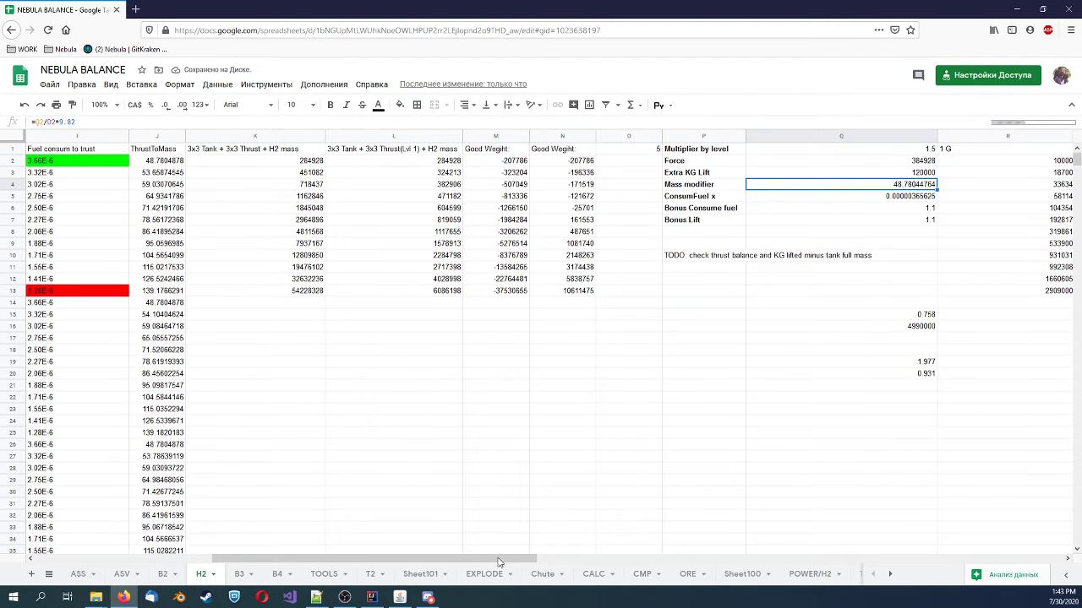
pyautogui.moveTo(505, 559); pyautogui.dragTo(328, 558)
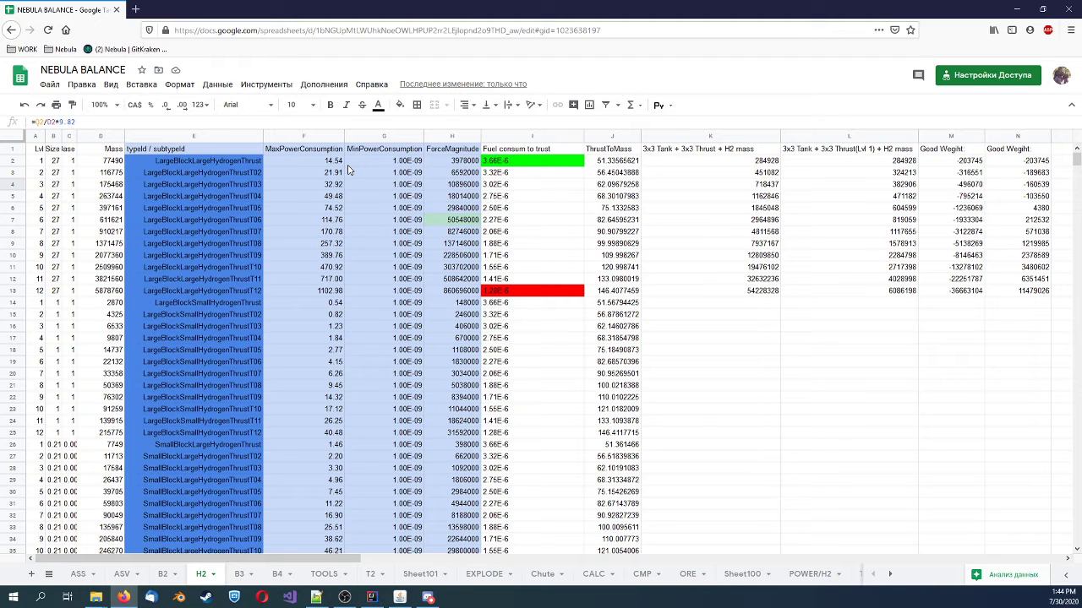
pyautogui.hotkey('ctrl', 'z')
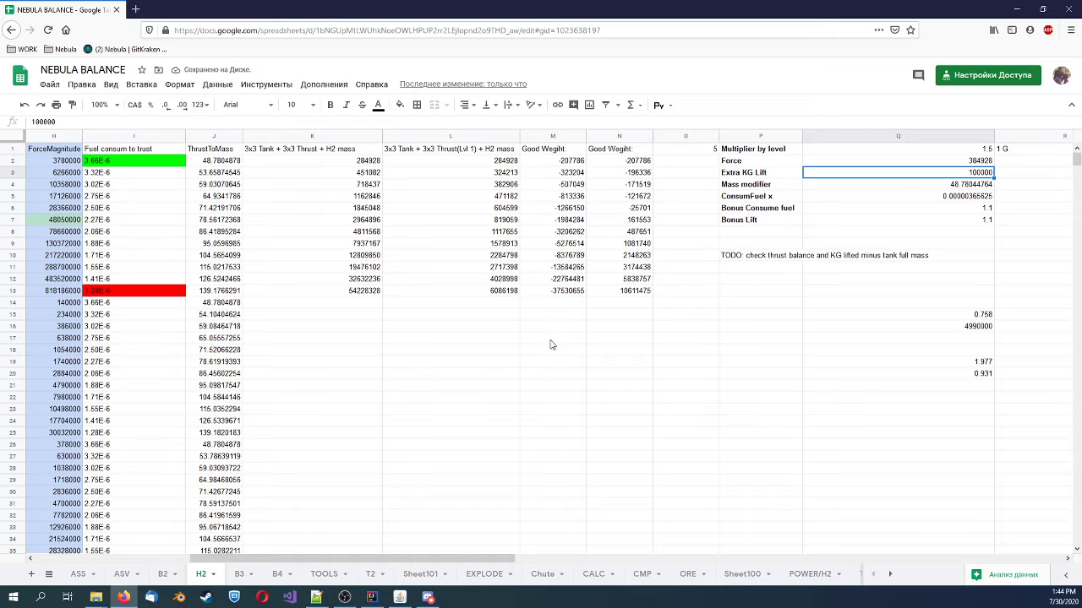
pyautogui.moveTo(473, 556); pyautogui.dragTo(318, 555)
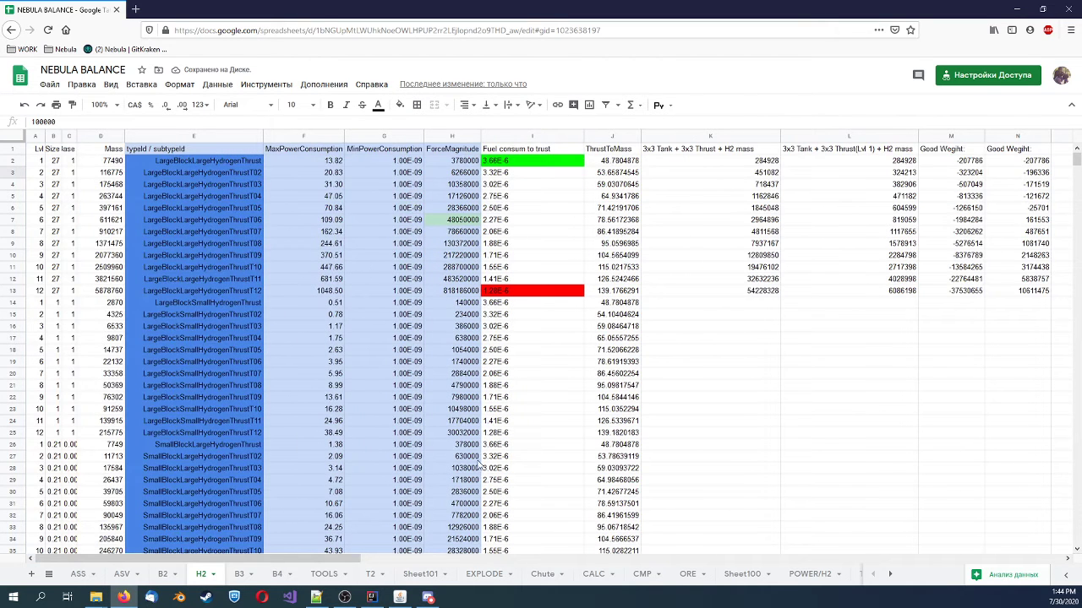
# Copy the hydrogen thruster data in E1:H73, from typeId / subtypeId through ForceMagnitude
pyautogui.click(608, 435)
pyautogui.moveTo(190, 151); pyautogui.dragTo(461, 373)
pyautogui.scroll(-4, 447, 316)
pyautogui.scroll(-8, 447, 317)
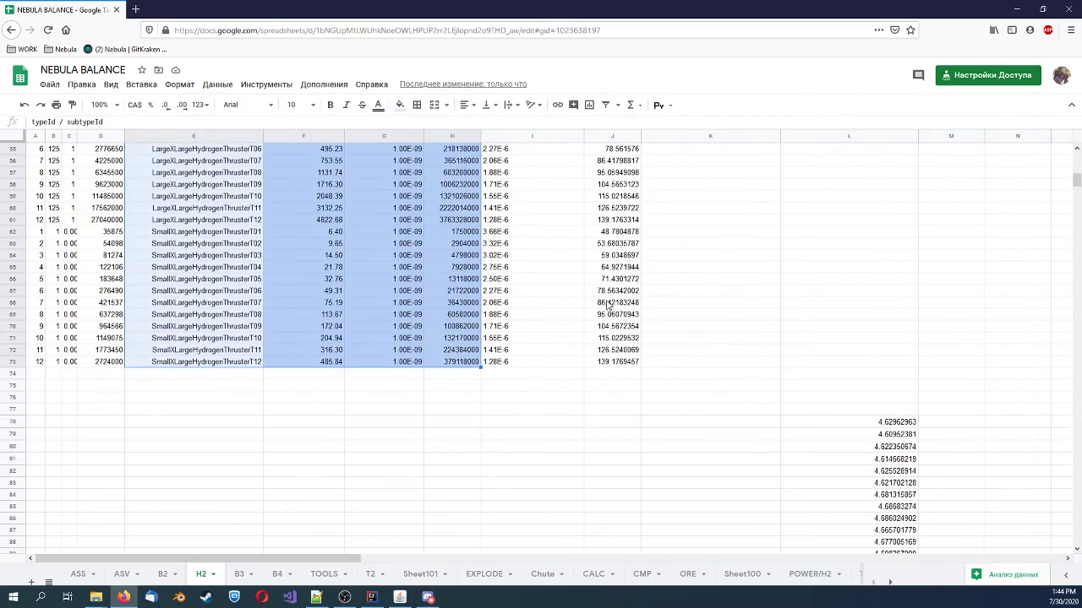
pyautogui.scroll(10, 549, 295)
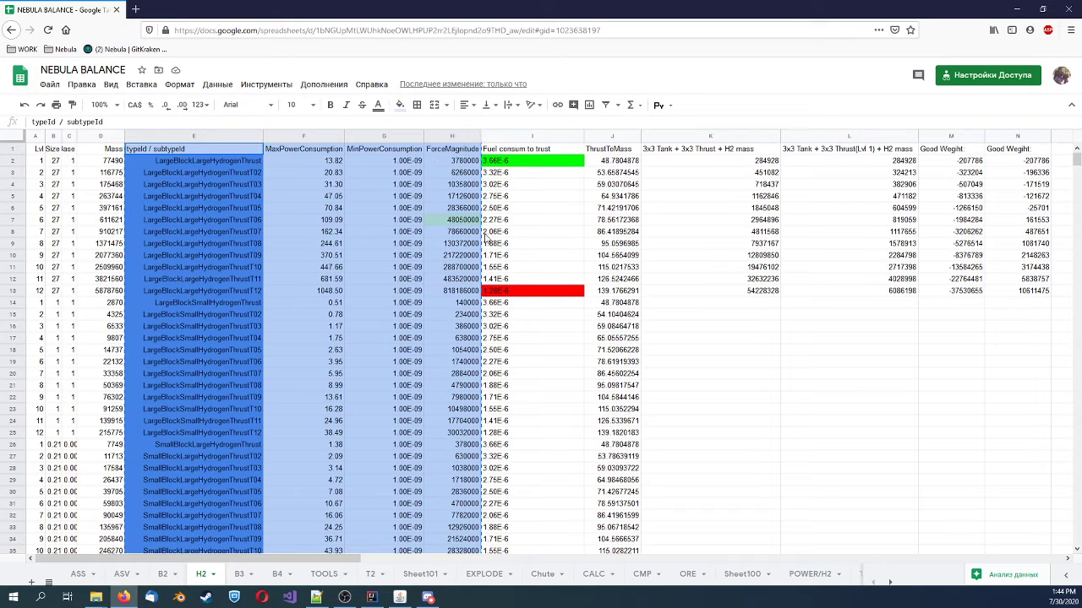
# Switch to SE Block Editor, run a bulk edit with the copied thruster data, and return to the H2 sheet
pyautogui.click(400, 597)
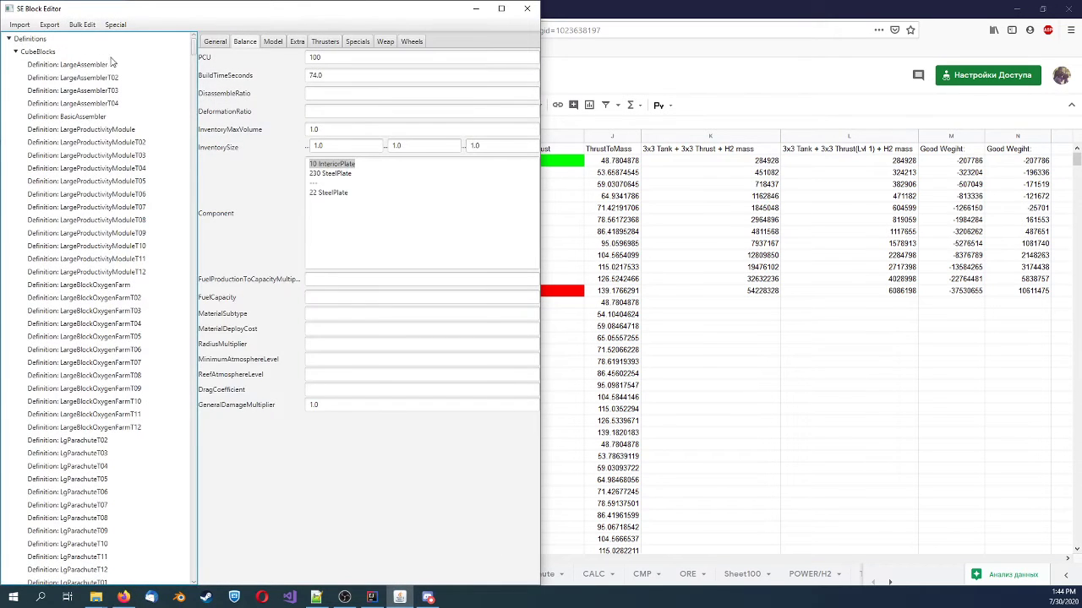
pyautogui.click(72, 27)
pyautogui.click(98, 69)
pyautogui.click(678, 316)
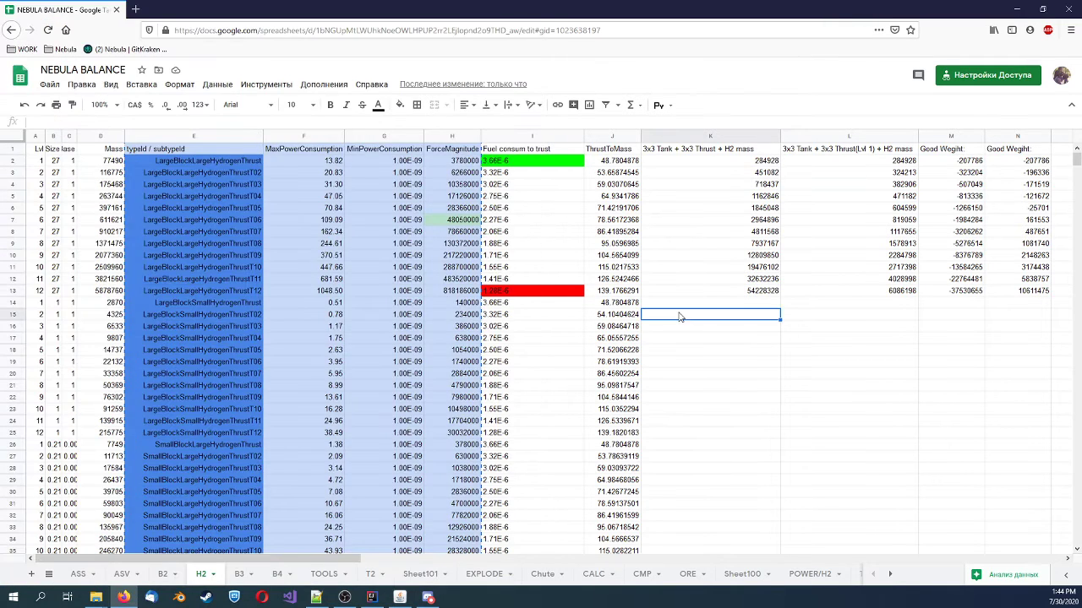